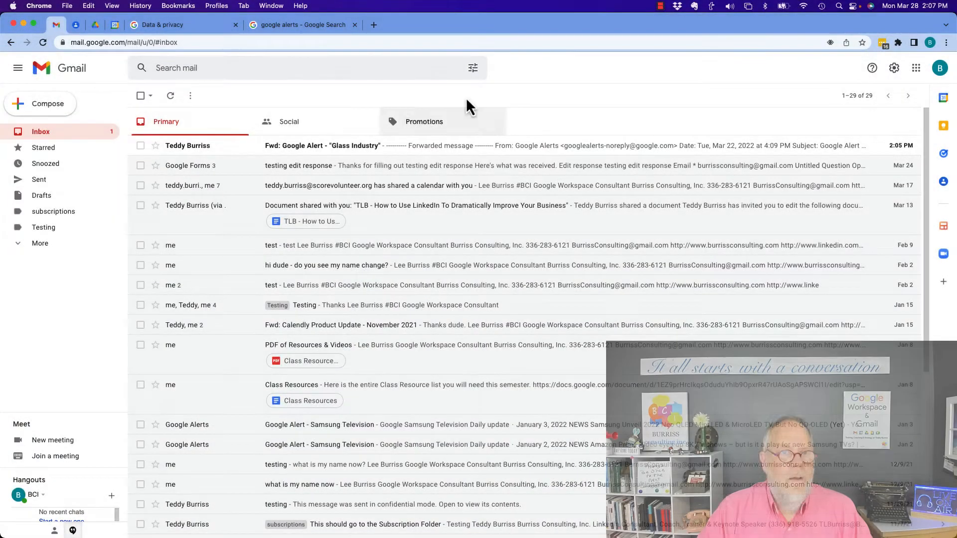
Open the Google Alerts site from the existing Google search results
{"action": "left_click", "coordinate": [301, 23]}
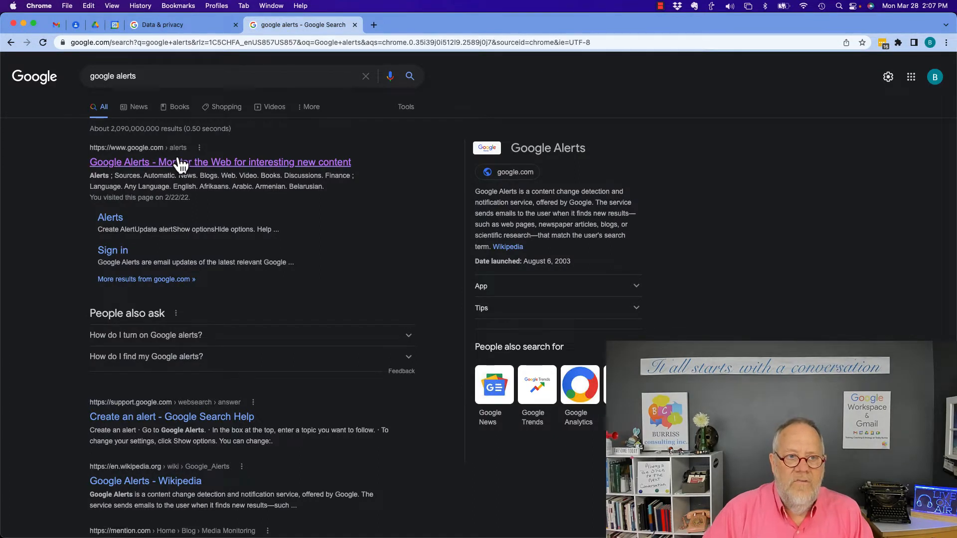
{"action": "left_click", "coordinate": [207, 163]}
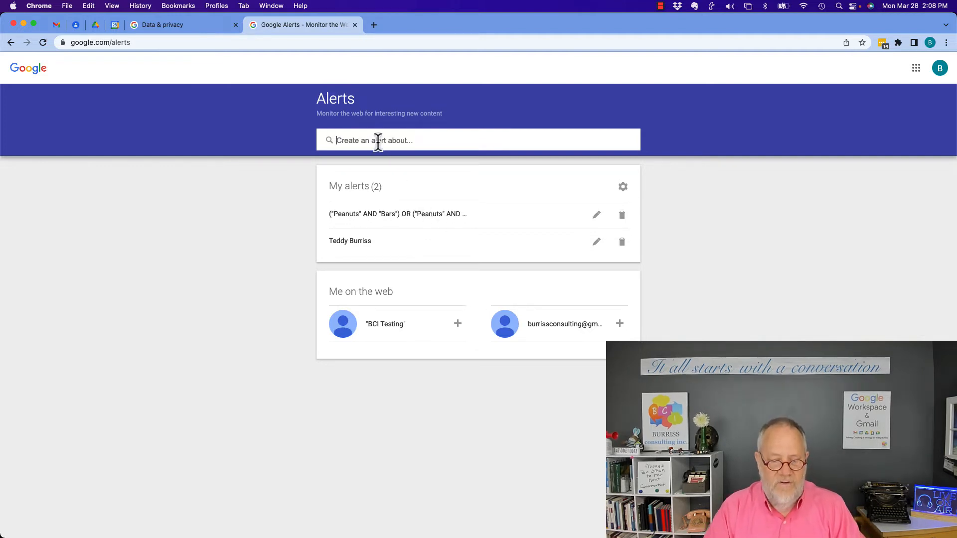
Preview an alert for the query "Bananas Wholesale"
{"action": "type", "text": "Bana"}
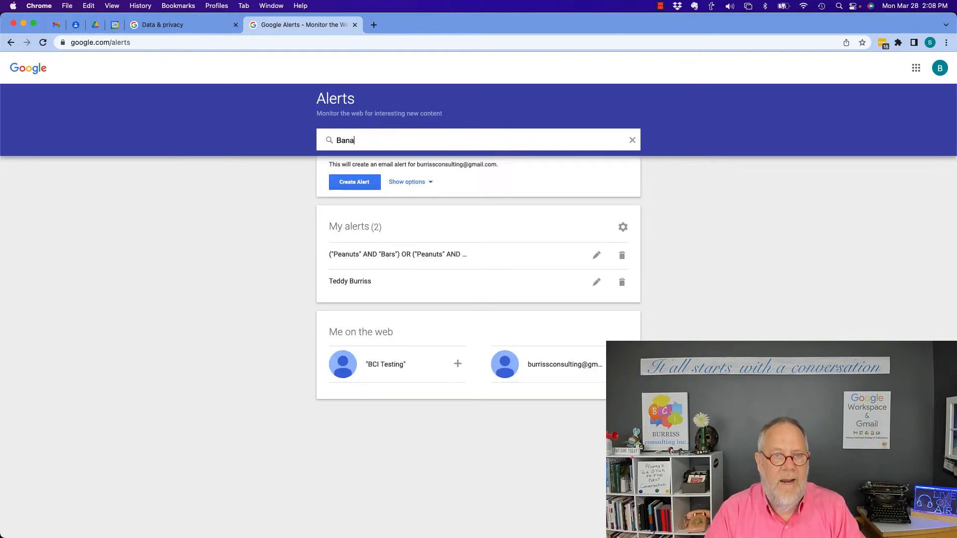
{"action": "type", "text": "nas "}
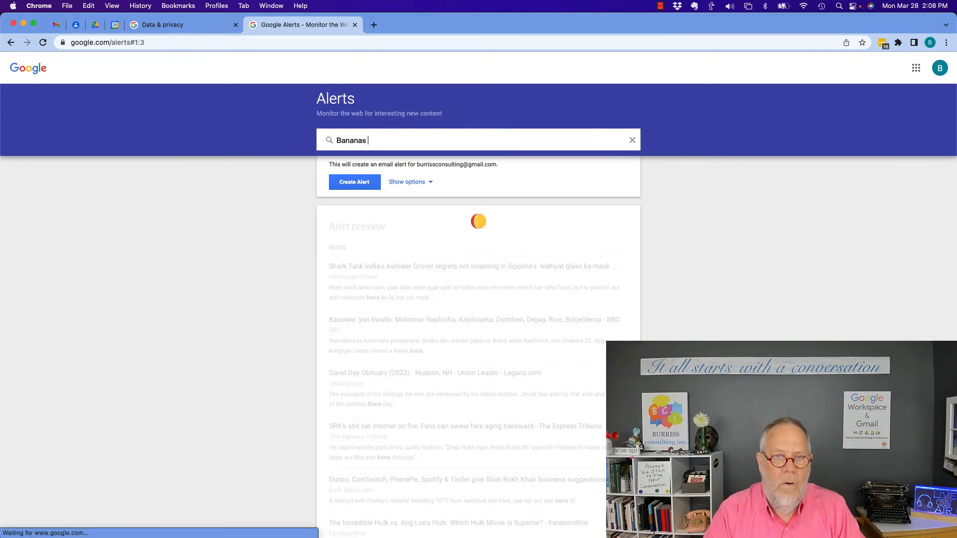
{"action": "type", "text": "Wholesale"}
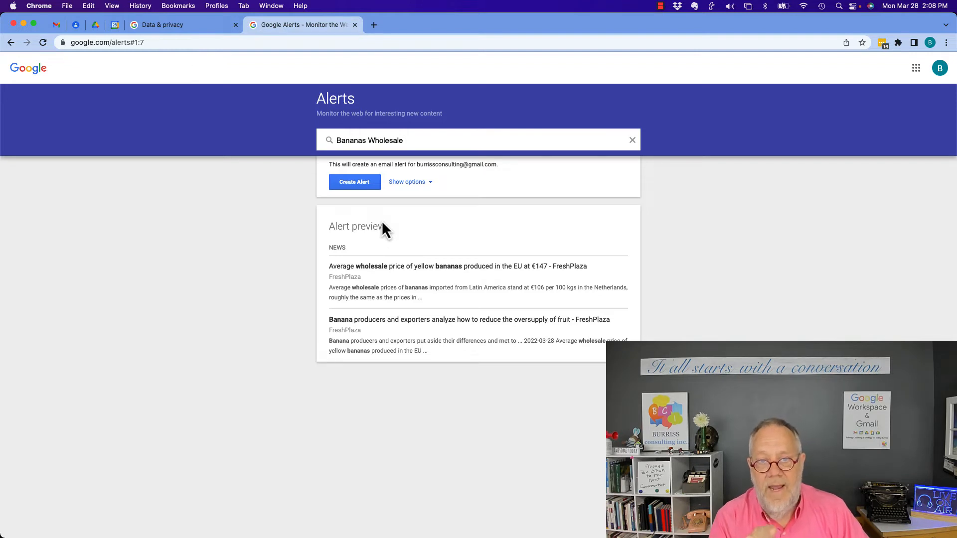
Replace the alert query with "Siri Alternatives"
{"action": "key", "text": "alt+shift+Left"}
{"action": "key", "text": "alt+shift+Left"}
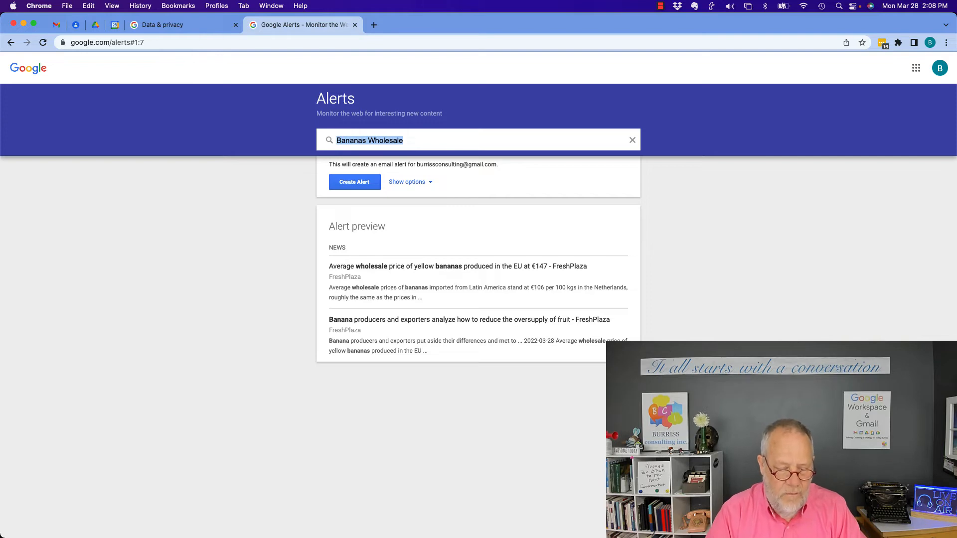
{"action": "type", "text": "Siri A"}
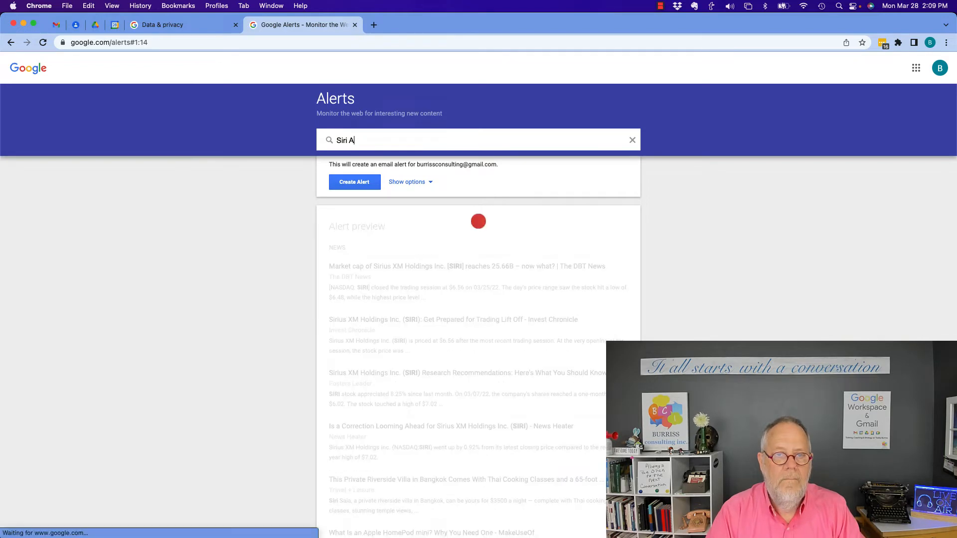
{"action": "type", "text": "lternatives"}
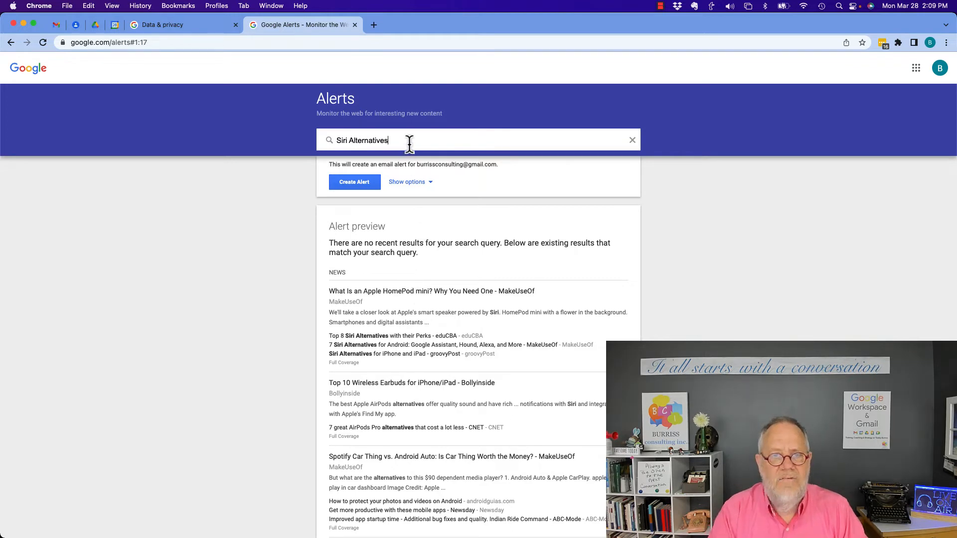
Extend the alert query so it reads "Siri Alternatives AND Amazon AND BestBUY"
{"action": "type", "text": "AND"}
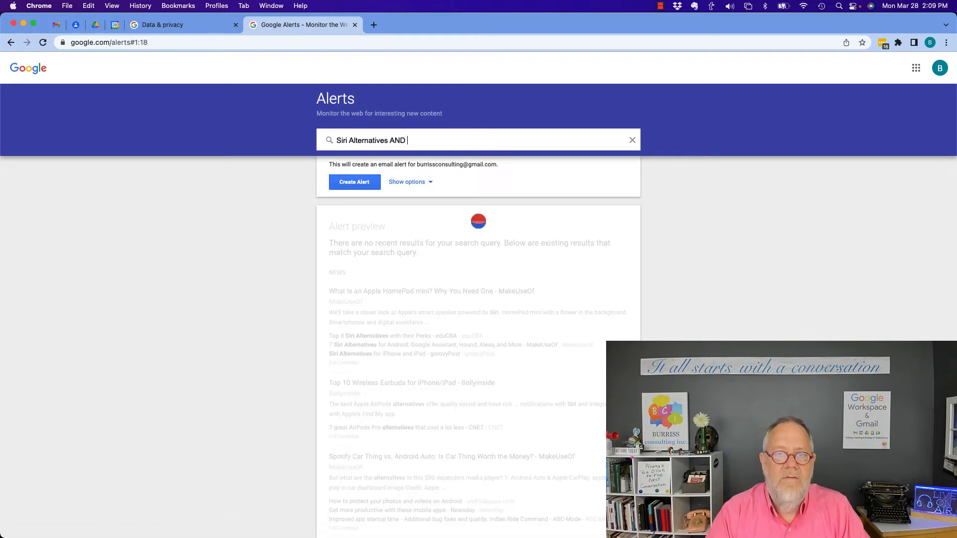
{"action": "type", "text": " A"}
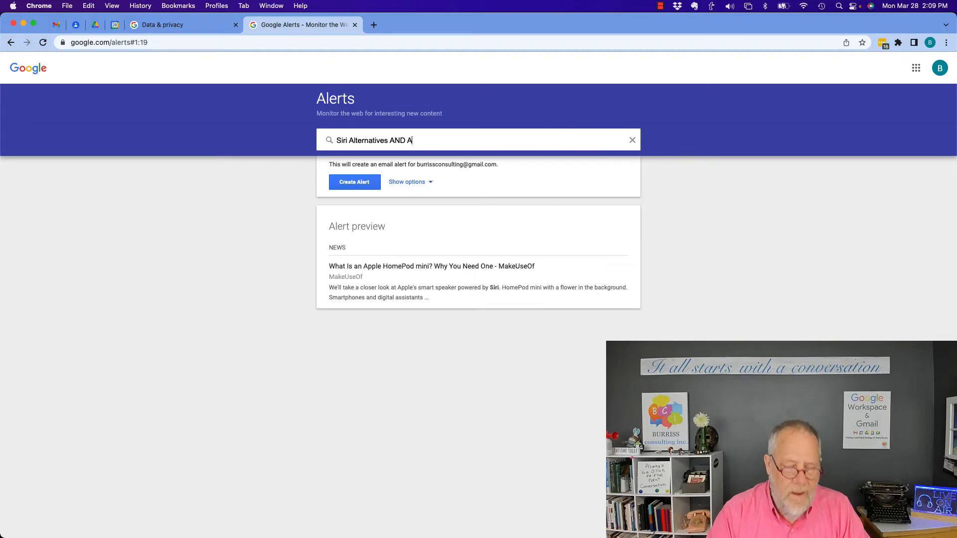
{"action": "type", "text": "mazon "}
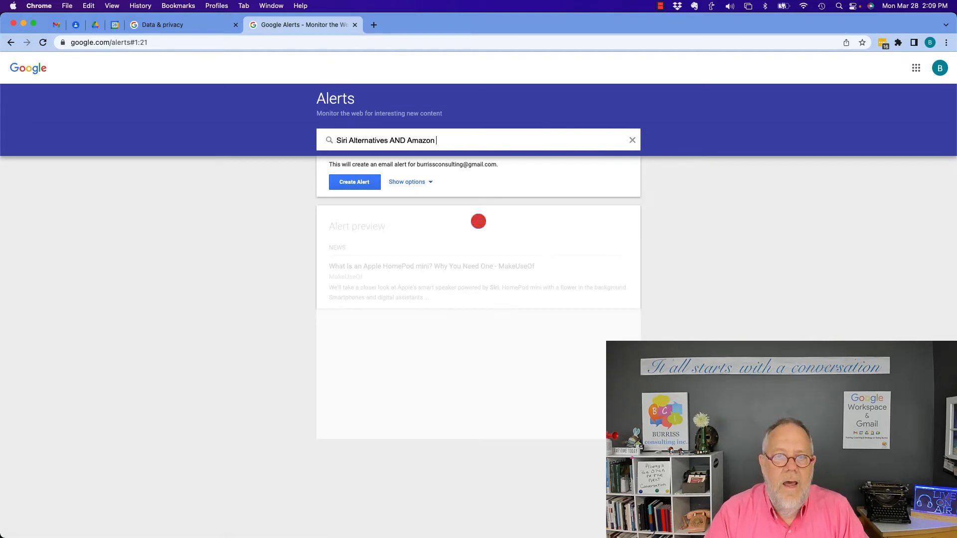
{"action": "type", "text": "AND Be"}
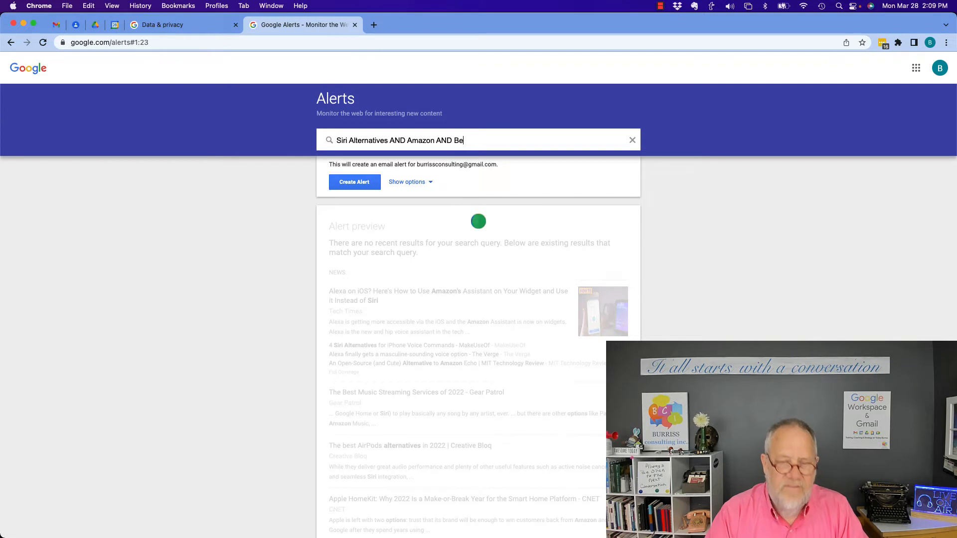
{"action": "type", "text": "st"}
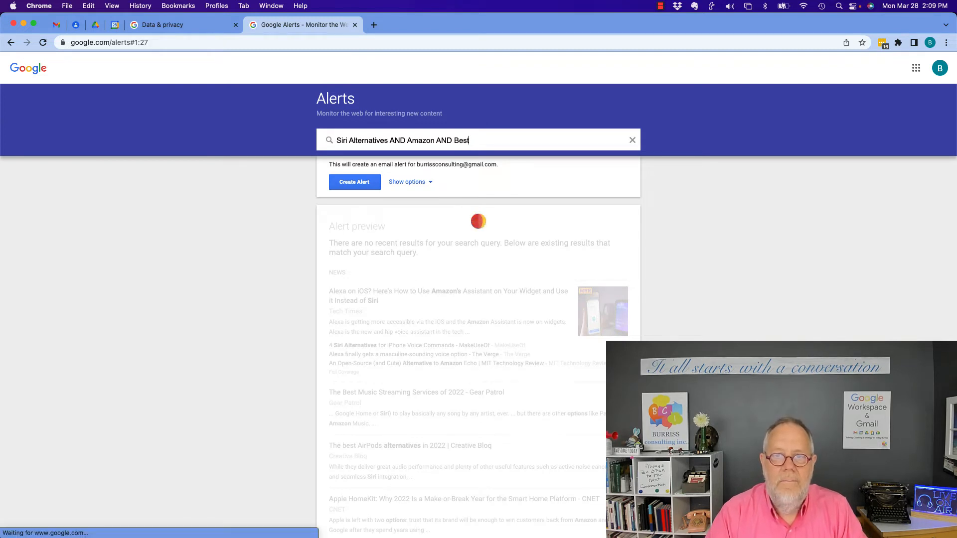
{"action": "type", "text": "BUY"}
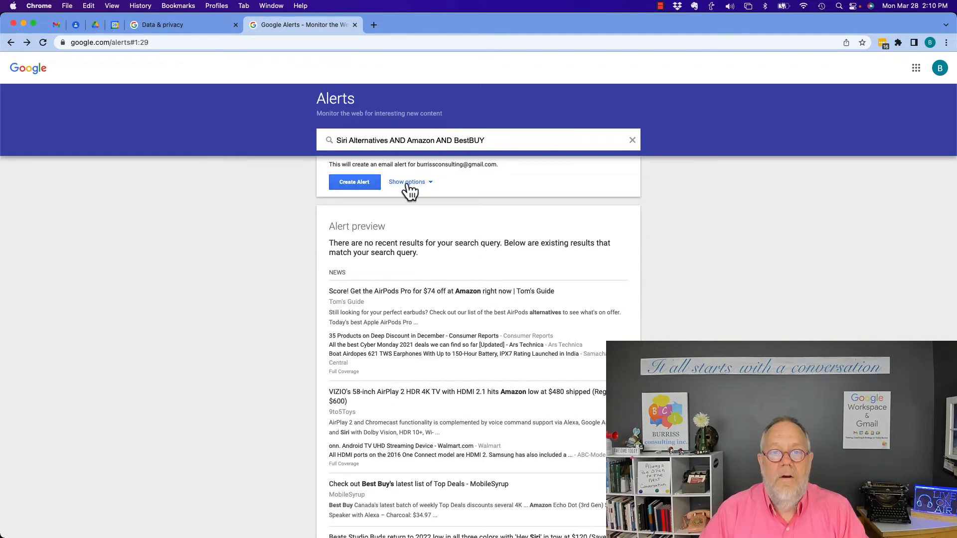
Show the alert options and set the region to United States and the number of results to All results
{"action": "left_click", "coordinate": [430, 185]}
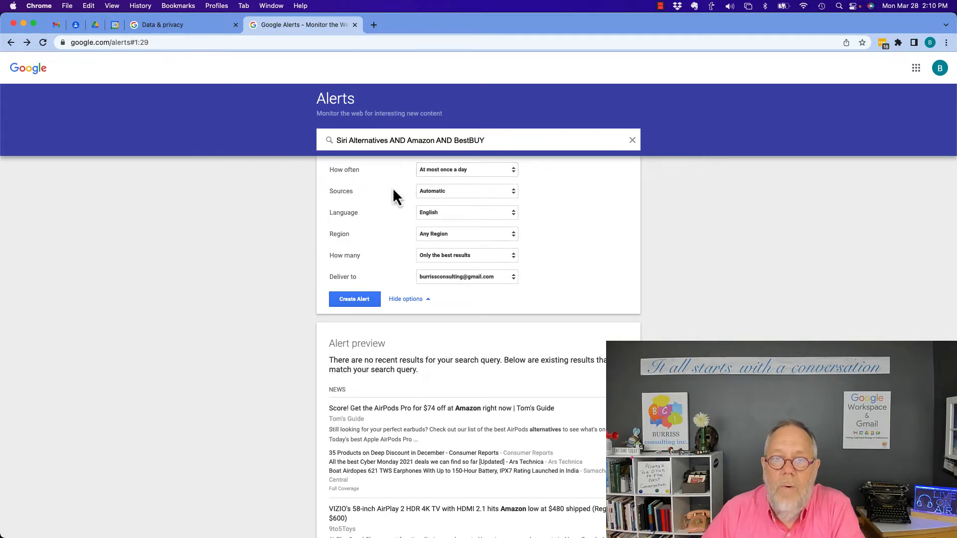
{"action": "left_click", "coordinate": [445, 194]}
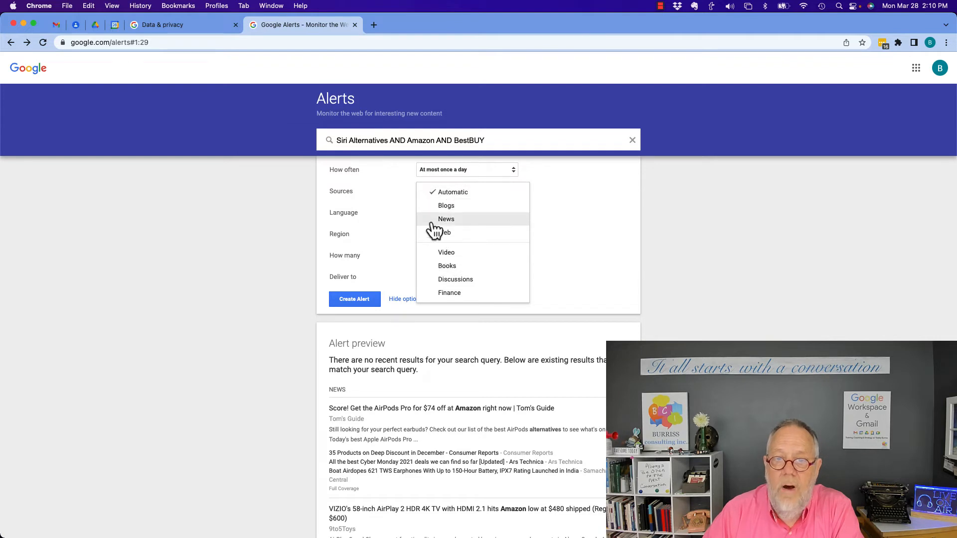
{"action": "left_click", "coordinate": [306, 214]}
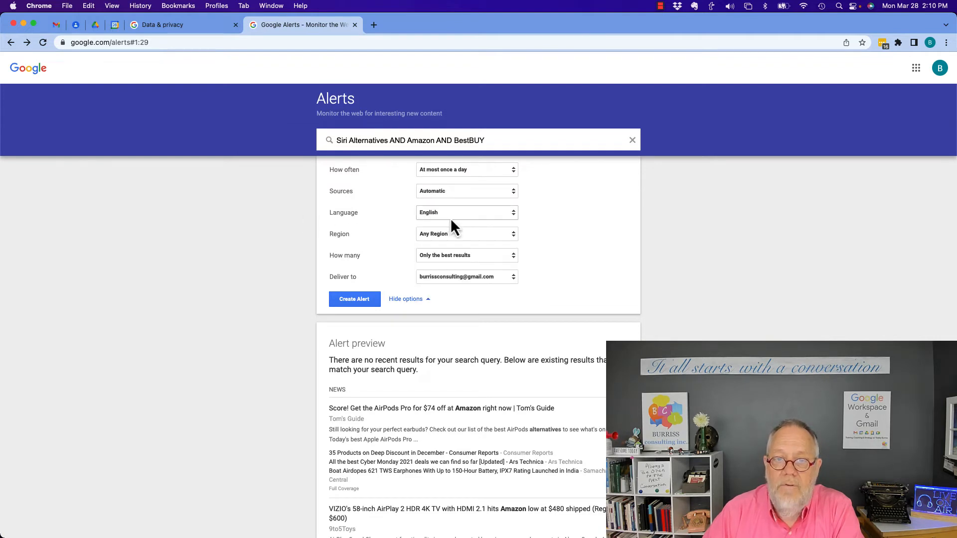
{"action": "left_click", "coordinate": [435, 236]}
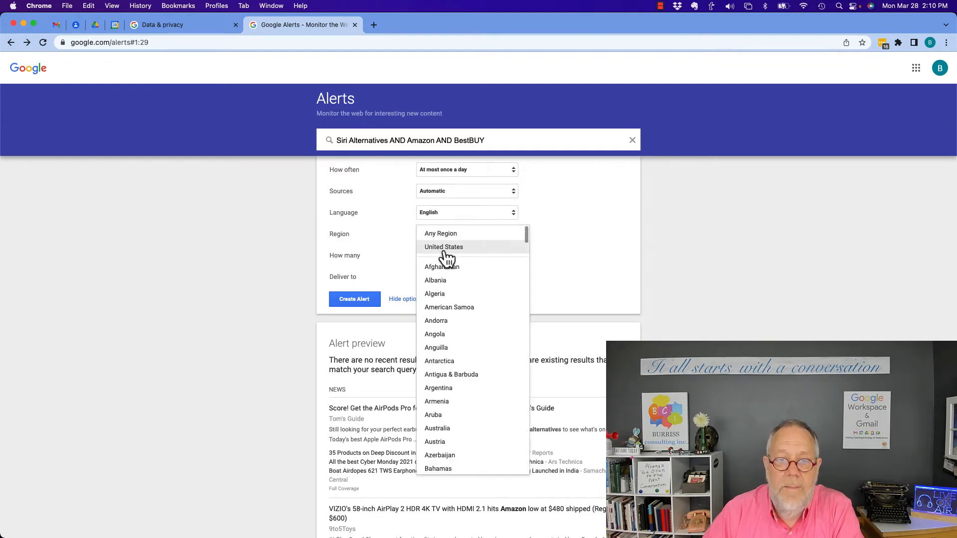
{"action": "left_click", "coordinate": [444, 250]}
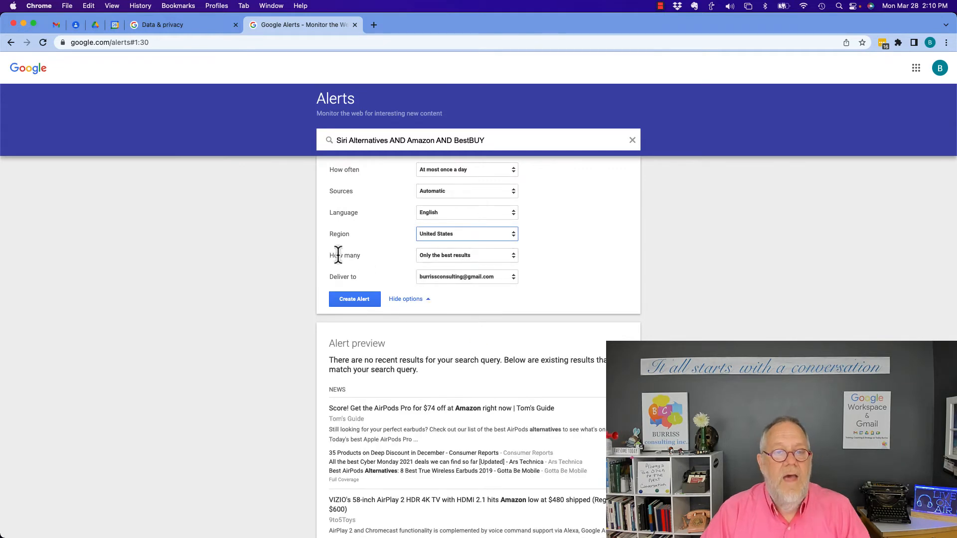
{"action": "left_click", "coordinate": [434, 260]}
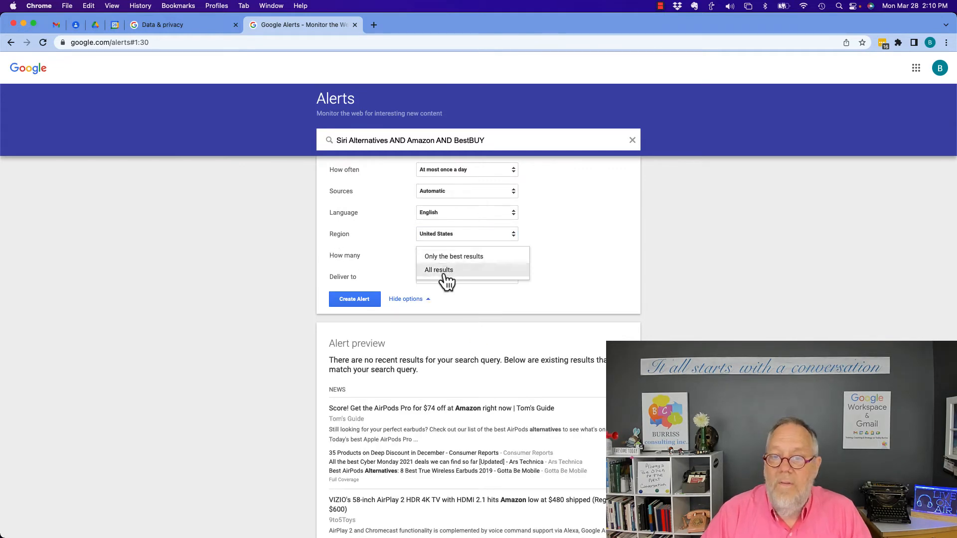
{"action": "left_click", "coordinate": [444, 270]}
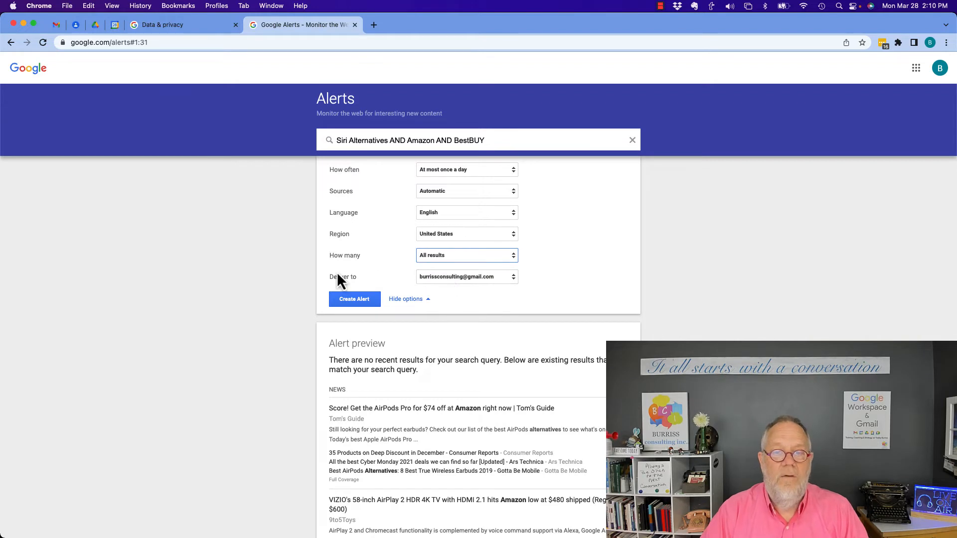
Choose the account's email address as the delivery destination and create the alert
{"action": "left_click", "coordinate": [436, 278]}
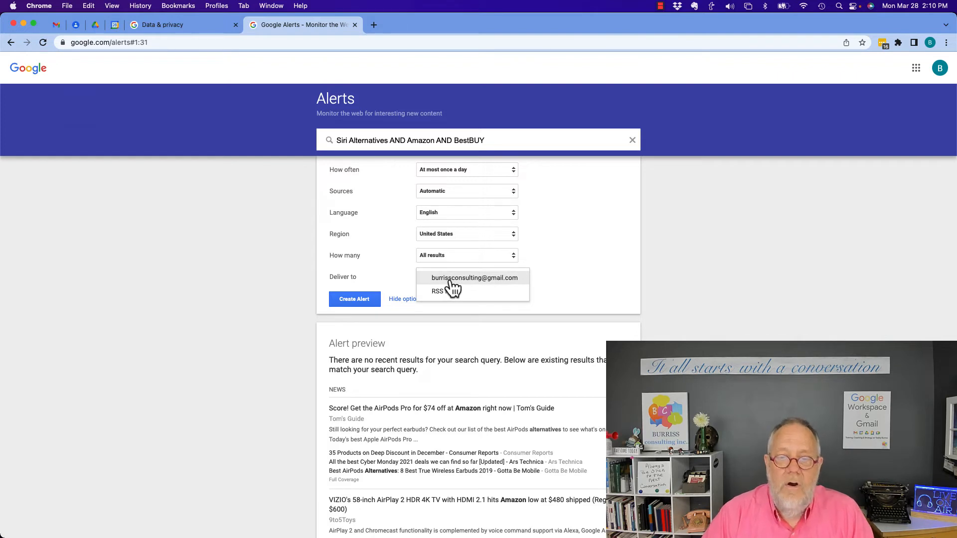
{"action": "left_click", "coordinate": [452, 279]}
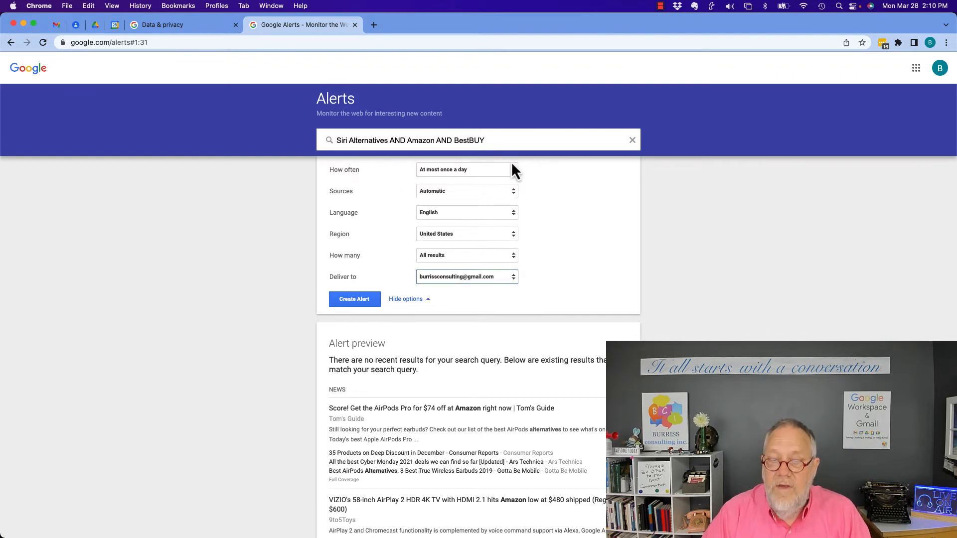
{"action": "left_click", "coordinate": [354, 300]}
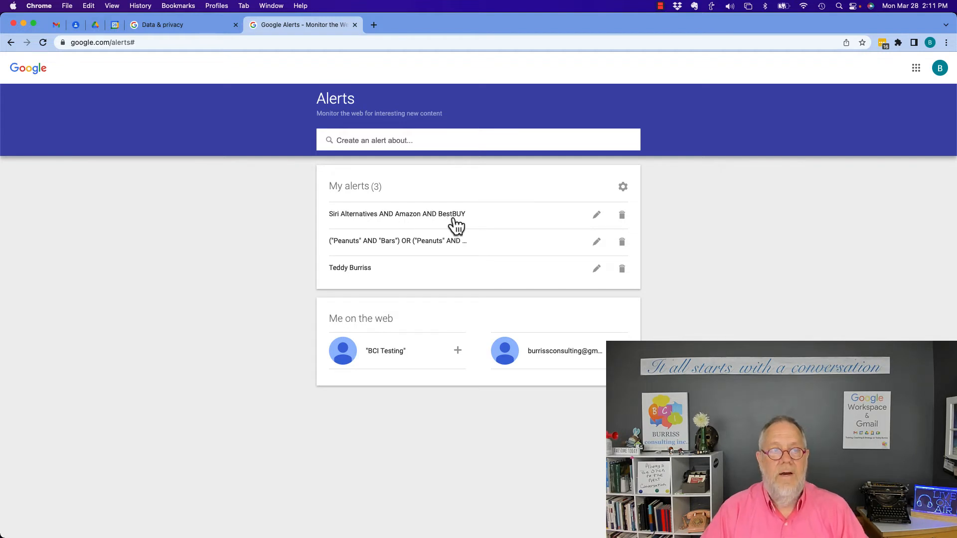
Switch to Gmail, open the forwarded "Glass Industry" Google Alert email and highlight its forwarded-message sender lines
{"action": "left_click", "coordinate": [61, 26]}
{"action": "left_click", "coordinate": [278, 144]}
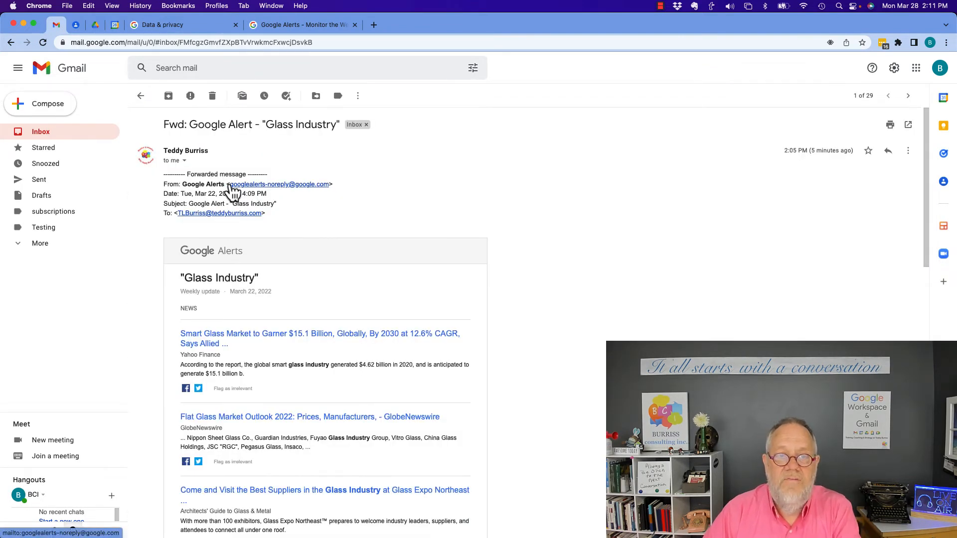
{"action": "left_click_drag", "start_coordinate": [164, 174], "coordinate": [352, 196]}
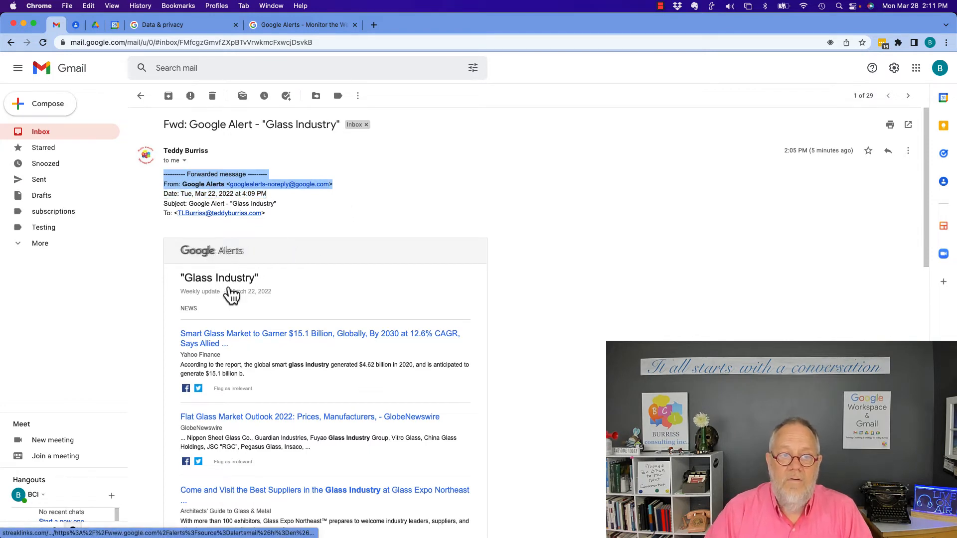
Examine the news articles and footer links in the "Glass Industry" alert email, and return to the Google Alerts page
{"action": "scroll", "coordinate": [298, 294], "scroll_direction": "down", "scroll_amount": 1}
{"action": "scroll", "coordinate": [299, 293], "scroll_direction": "down", "scroll_amount": 3}
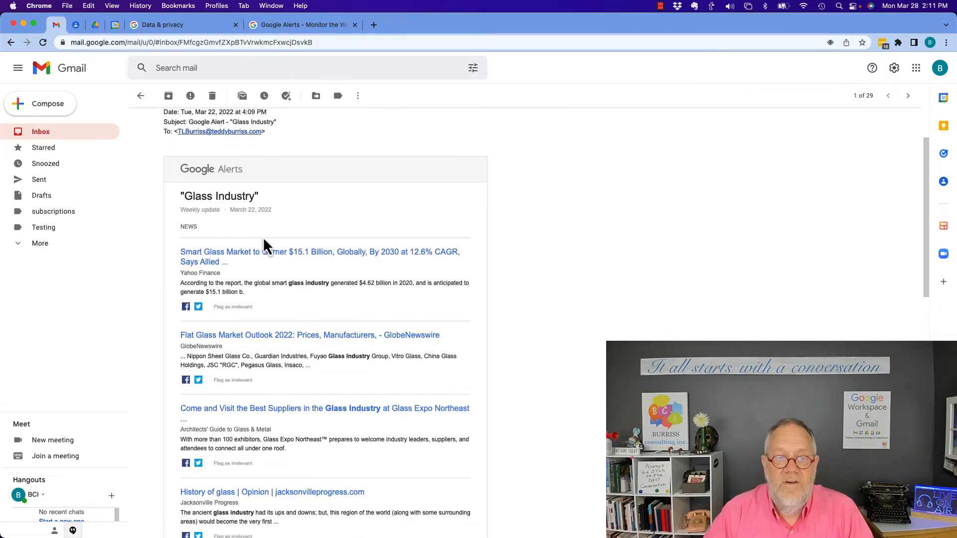
{"action": "scroll", "coordinate": [264, 239], "scroll_direction": "down", "scroll_amount": 5}
{"action": "scroll", "coordinate": [262, 238], "scroll_direction": "down", "scroll_amount": 12}
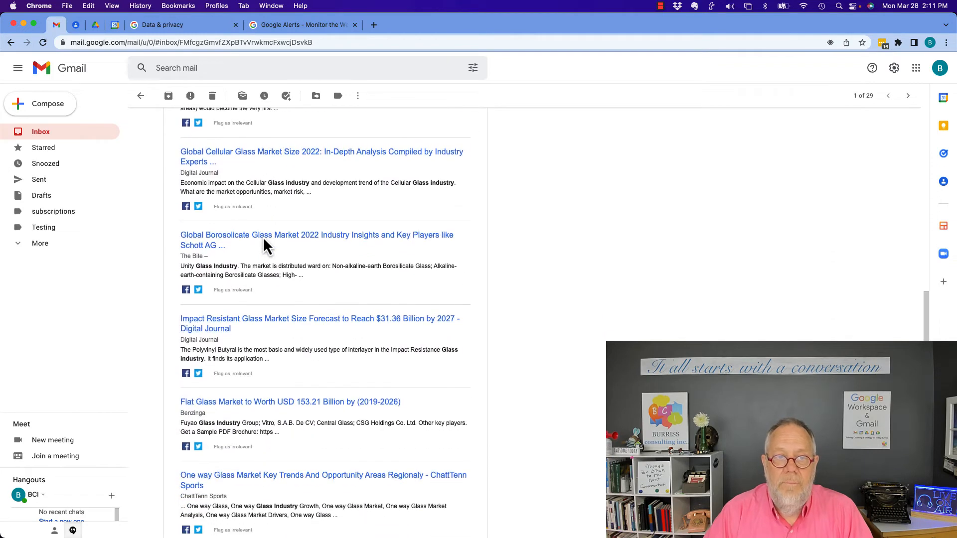
{"action": "scroll", "coordinate": [265, 244], "scroll_direction": "down", "scroll_amount": 8}
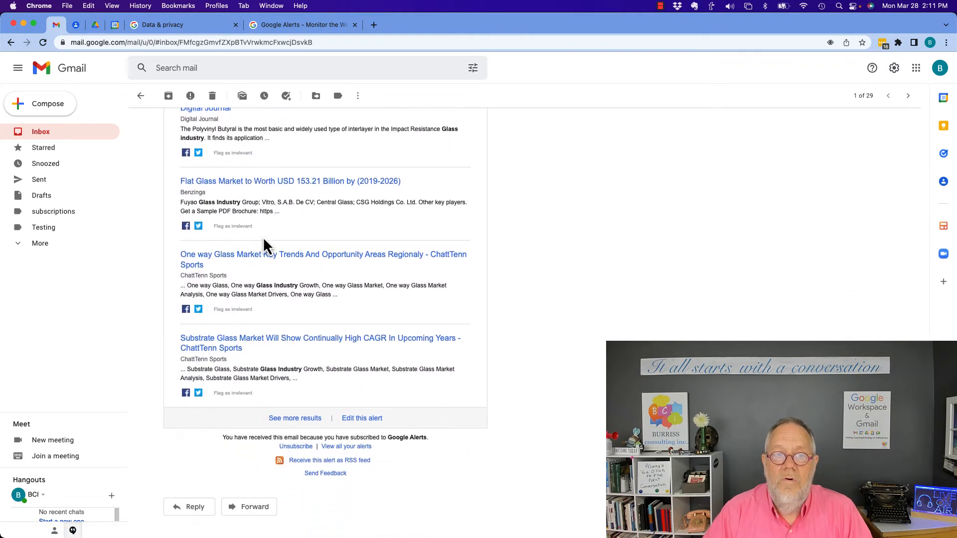
{"action": "scroll", "coordinate": [264, 244], "scroll_direction": "up", "scroll_amount": 20}
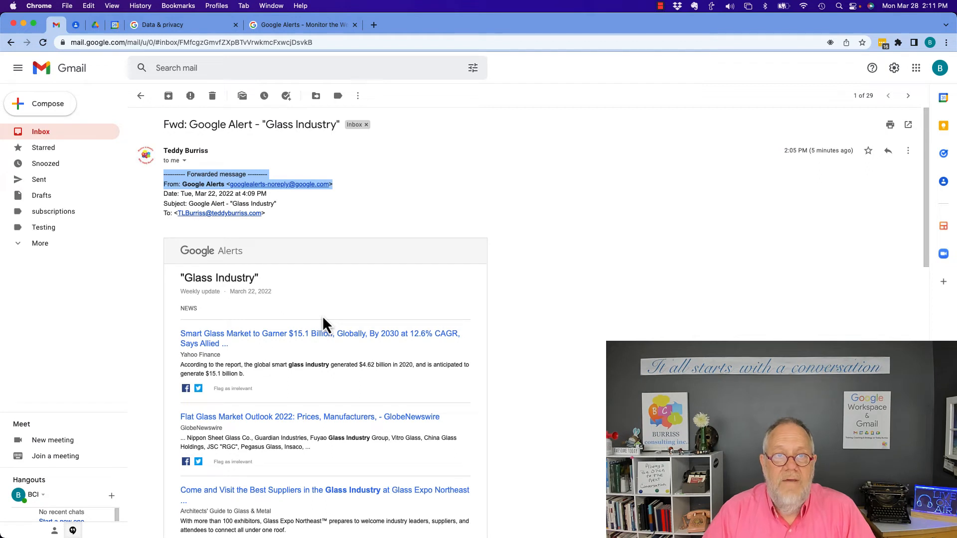
{"action": "scroll", "coordinate": [322, 316], "scroll_direction": "down", "scroll_amount": 3}
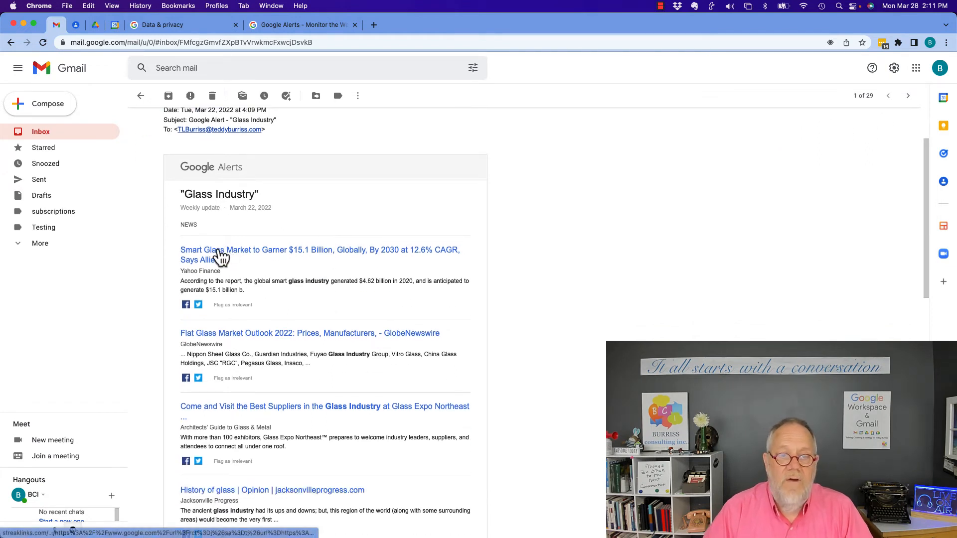
{"action": "scroll", "coordinate": [250, 337], "scroll_direction": "down", "scroll_amount": 3}
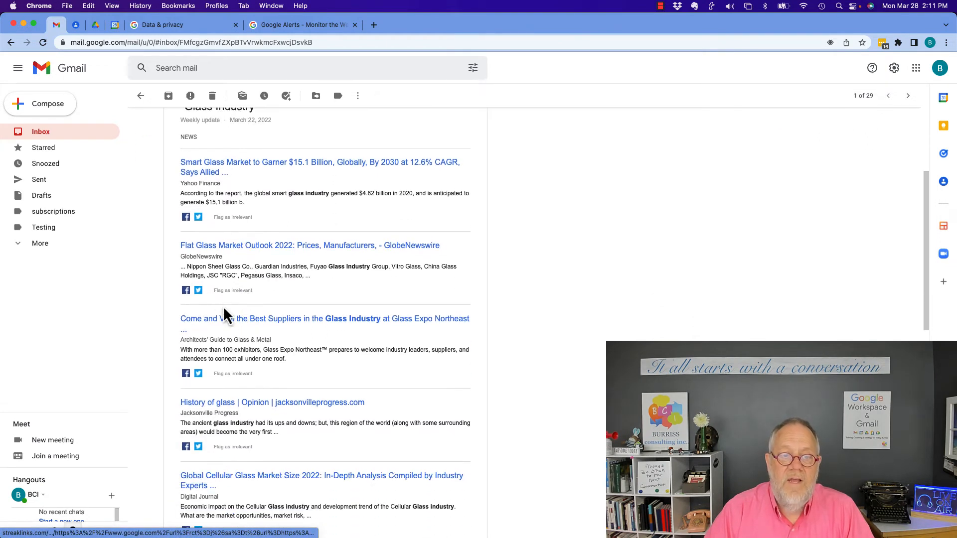
{"action": "scroll", "coordinate": [279, 352], "scroll_direction": "down", "scroll_amount": 4}
{"action": "scroll", "coordinate": [279, 351], "scroll_direction": "up", "scroll_amount": 3}
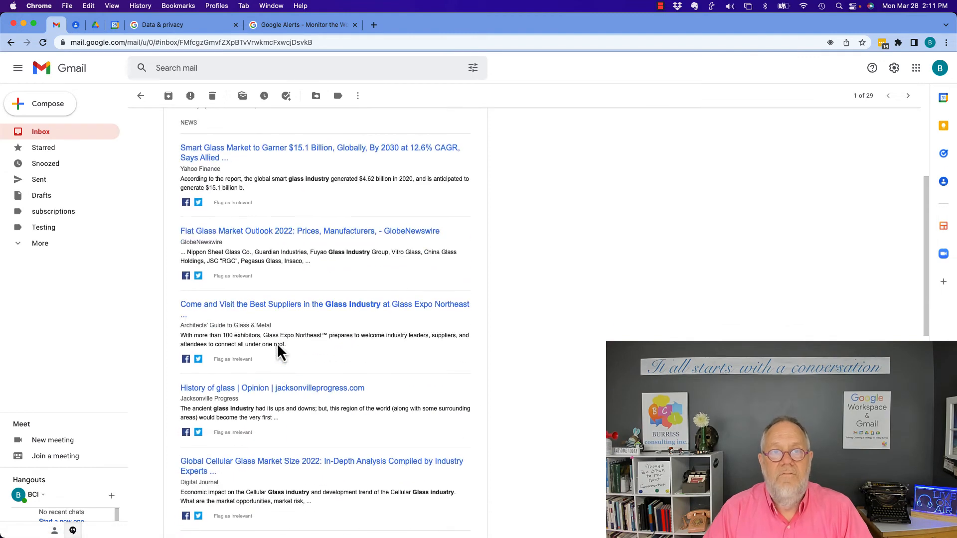
{"action": "scroll", "coordinate": [277, 349], "scroll_direction": "up", "scroll_amount": 5}
{"action": "left_click", "coordinate": [299, 24]}
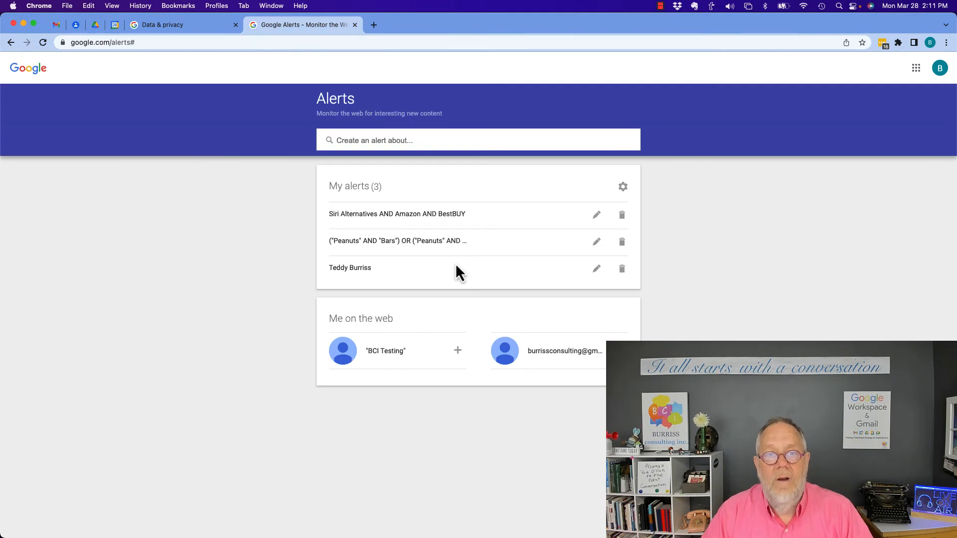